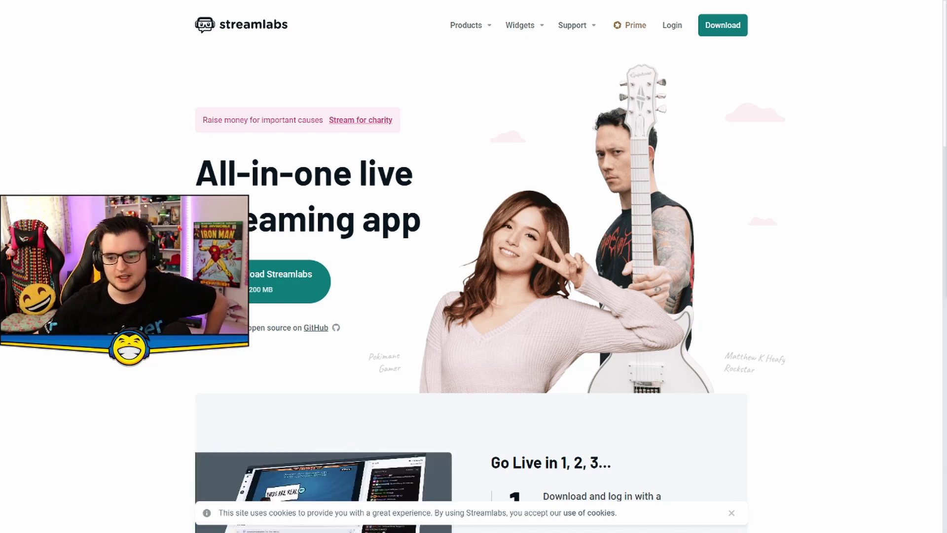
Go to the Streamlabs login page and choose the Mixer login option
click(673, 30)
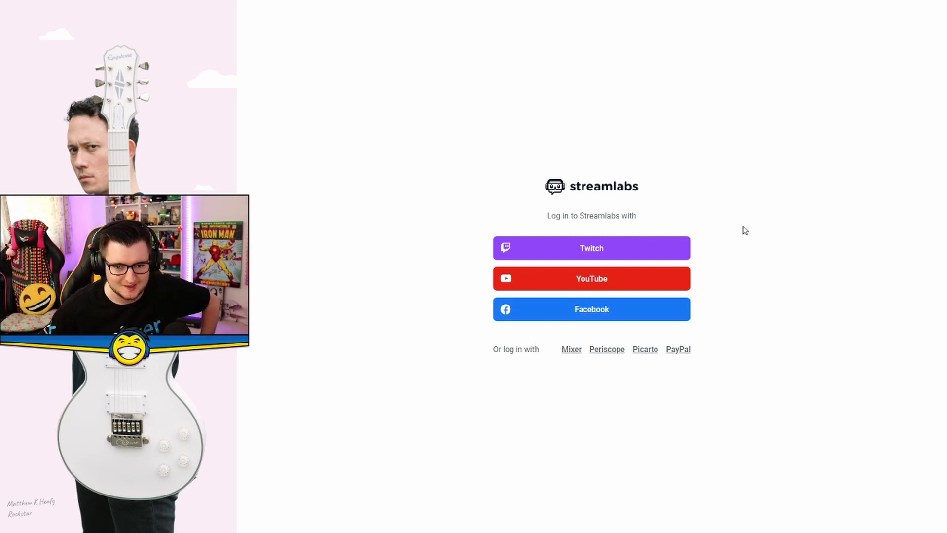
click(572, 350)
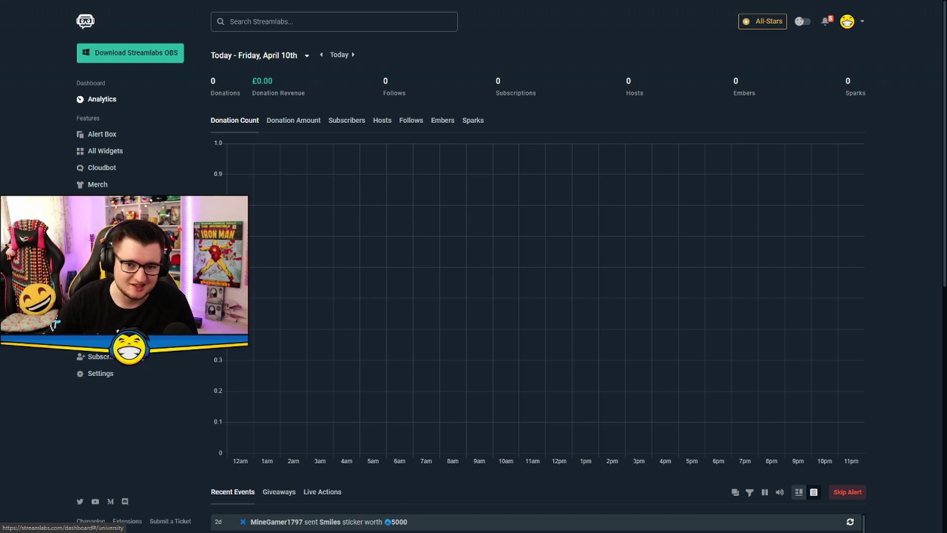
Open Cloudbot from the dashboard's left sidebar once Analytics has loaded
click(102, 170)
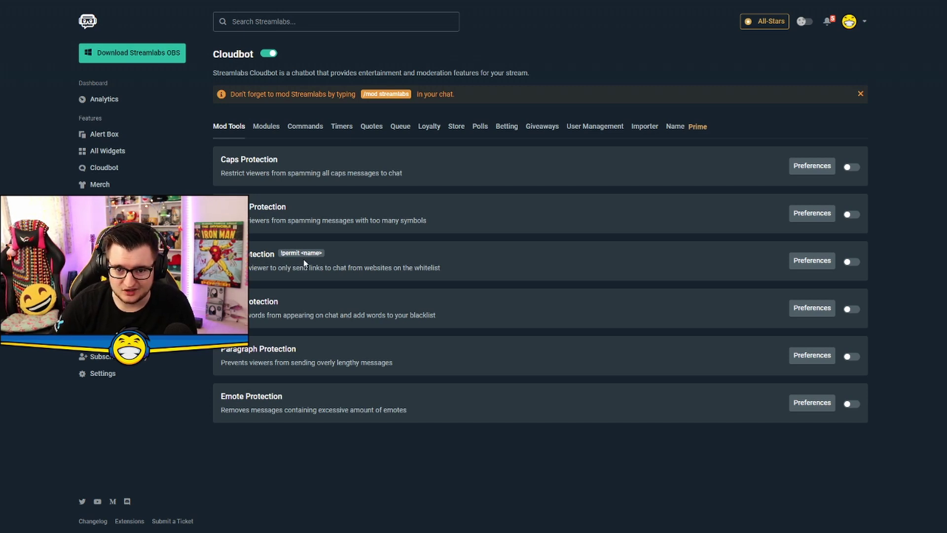
click(302, 254)
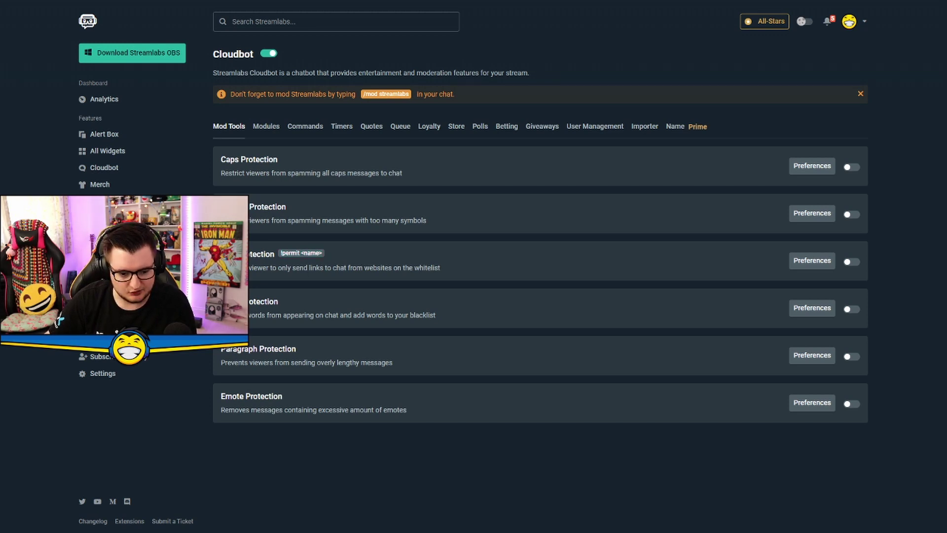
triple_click(326, 308)
click(385, 308)
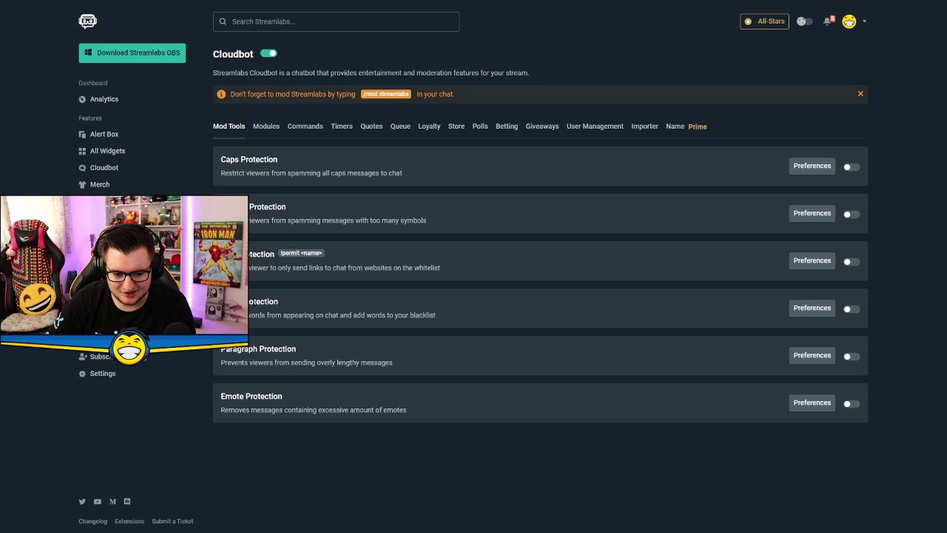
drag(223, 362, 304, 353)
click(304, 353)
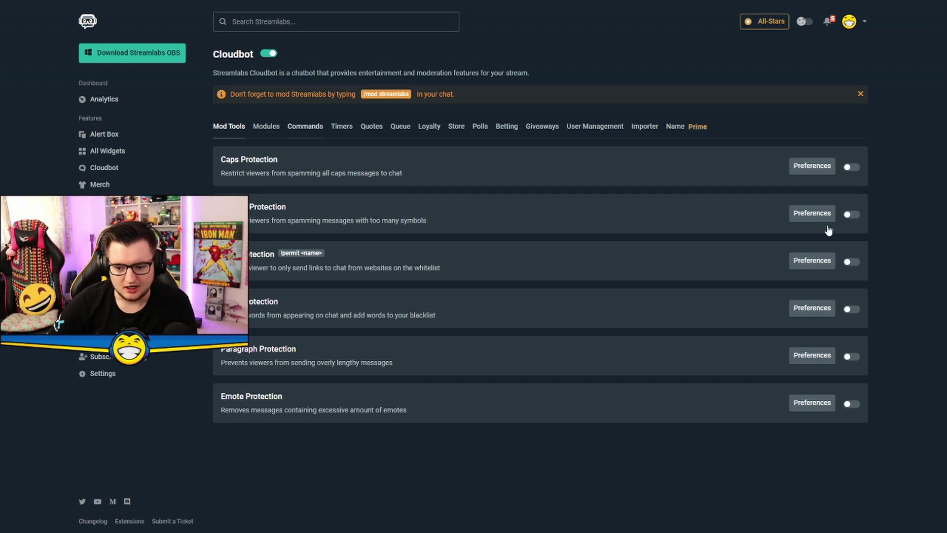
click(850, 169)
click(817, 168)
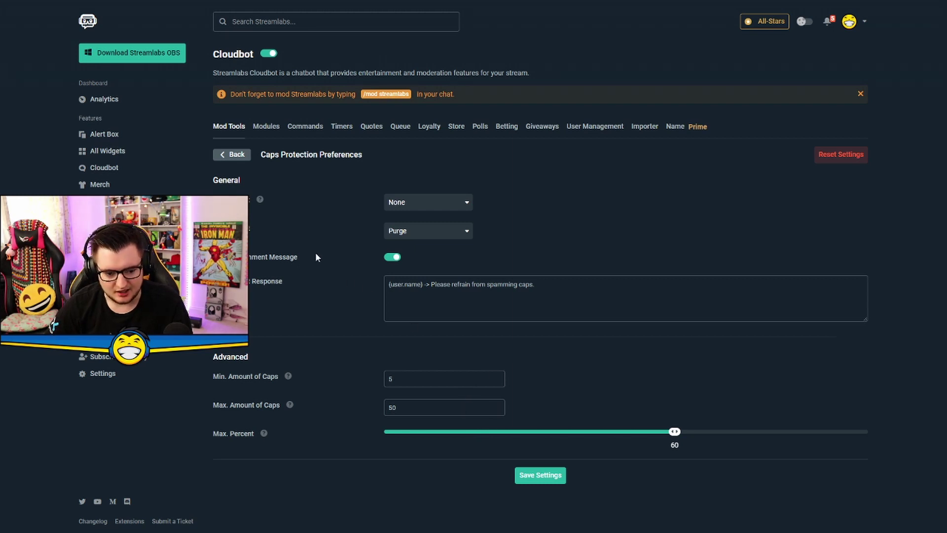
click(447, 232)
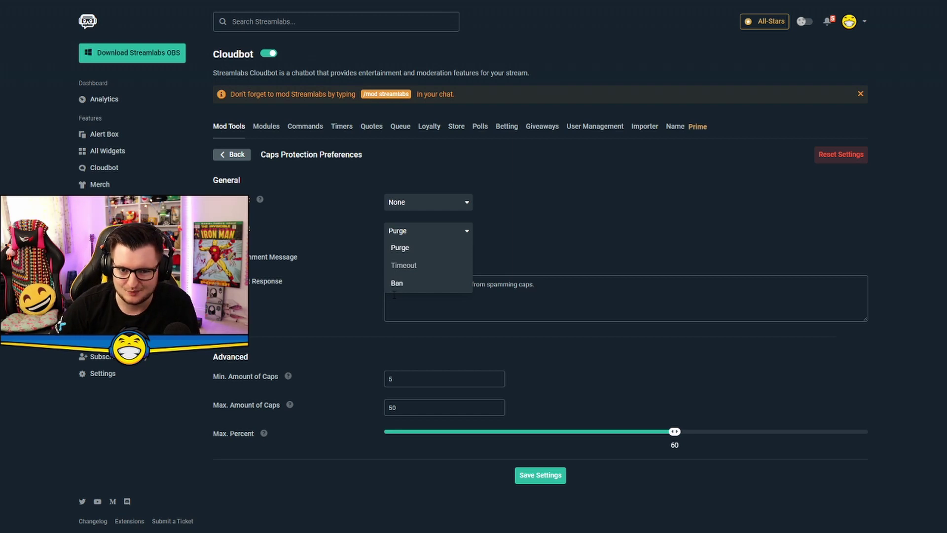
click(224, 157)
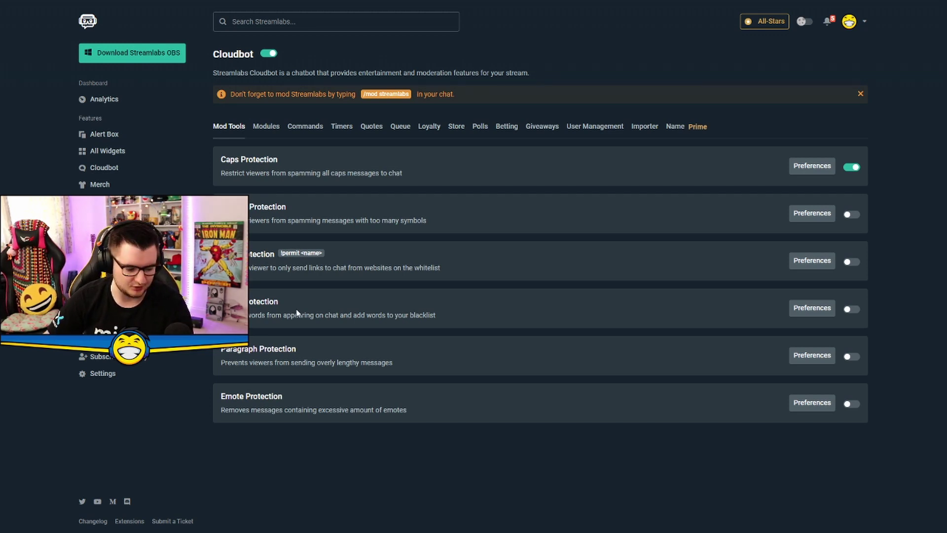
click(852, 167)
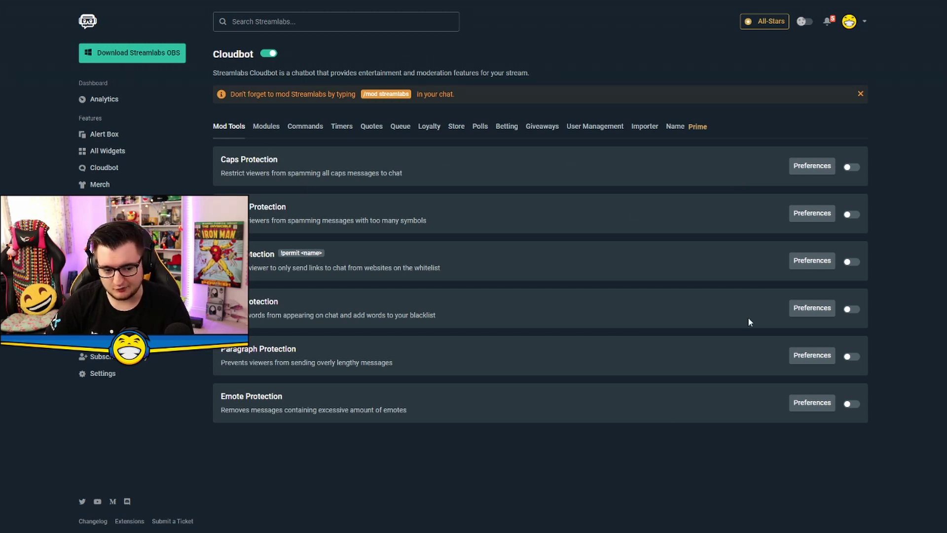
click(809, 260)
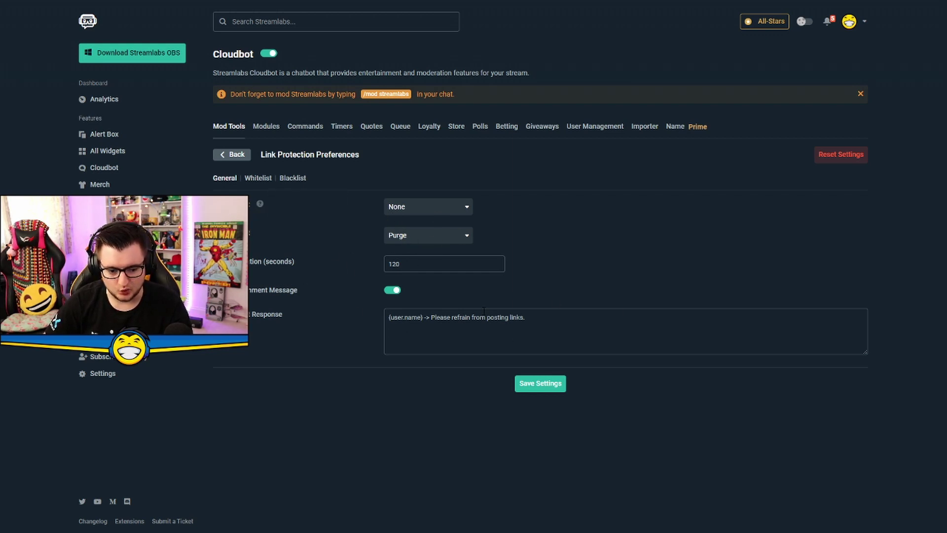
click(221, 157)
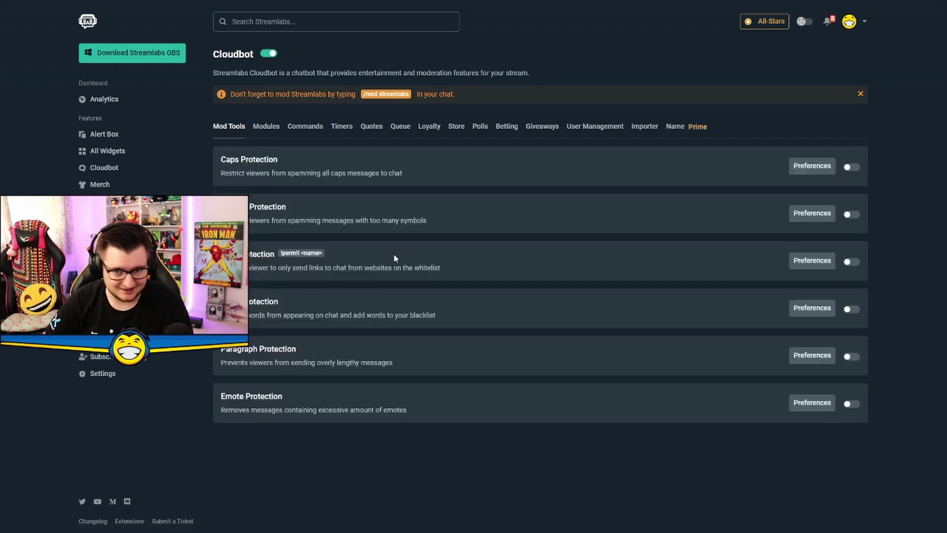
Show the Cloudbot Modules list and highlight the Chat Alerts description about donations
click(267, 130)
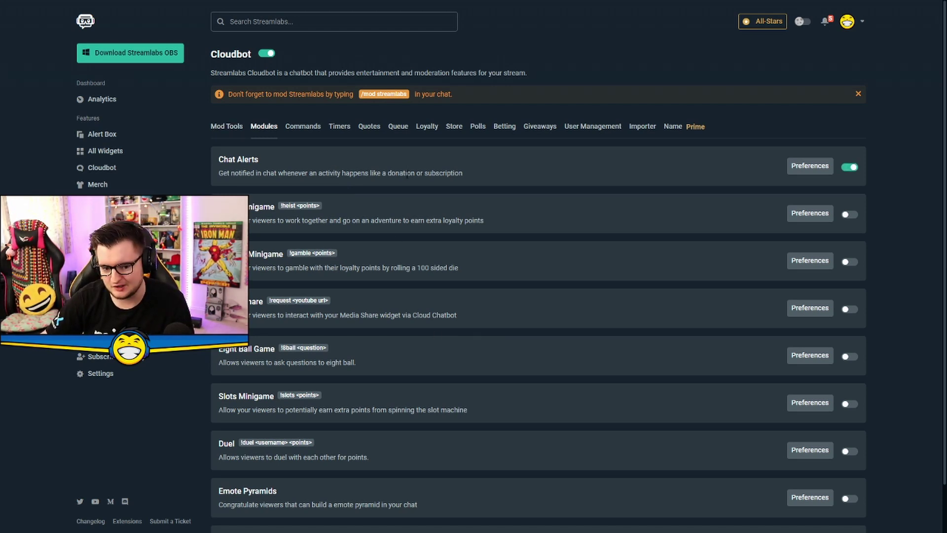
drag(454, 174, 502, 173)
click(395, 174)
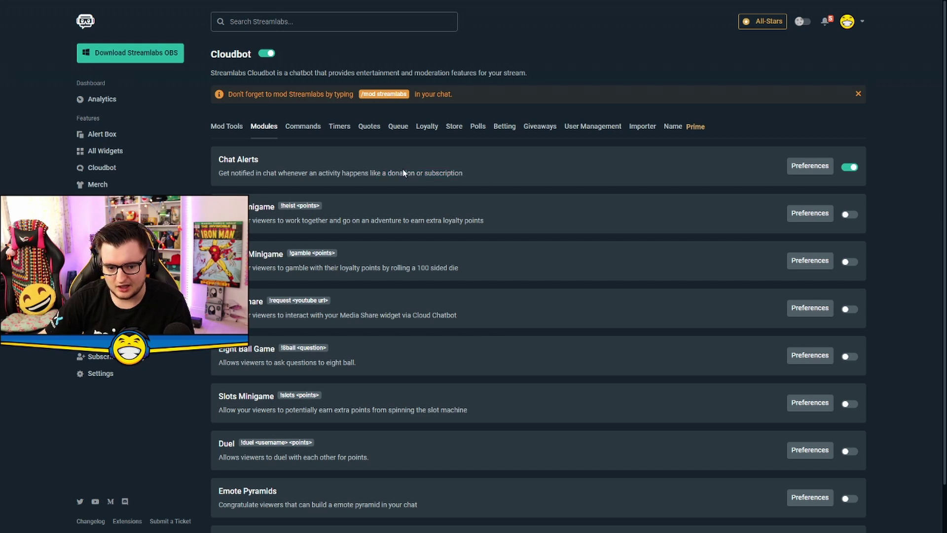
double_click(384, 173)
drag(396, 174, 415, 173)
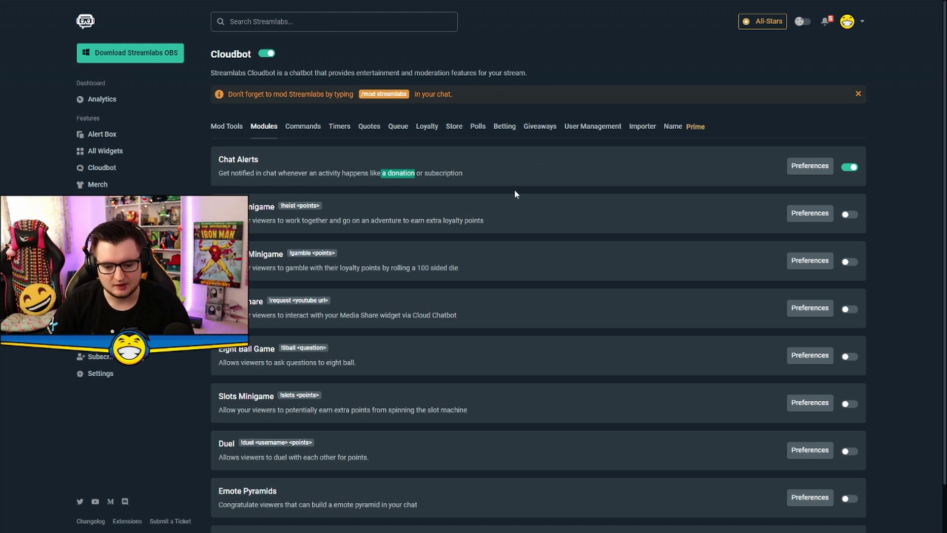
Point out the Heist, gamble, Slots, 8 Ball and Duel minigame modules
scroll(514, 189, down, 1)
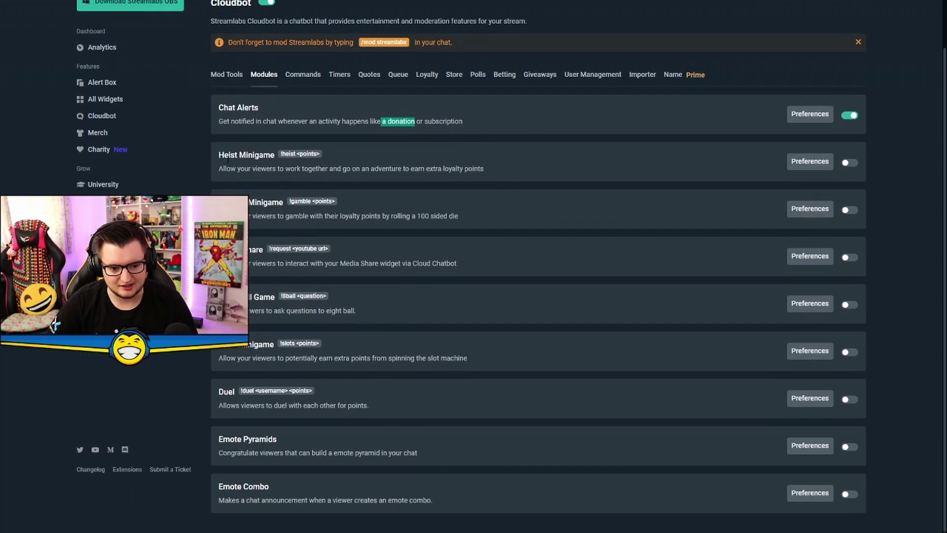
drag(224, 154, 280, 167)
mouse_move(263, 202)
mouse_down()
mouse_move(308, 216)
mouse_move(271, 202)
mouse_up()
drag(235, 157, 293, 170)
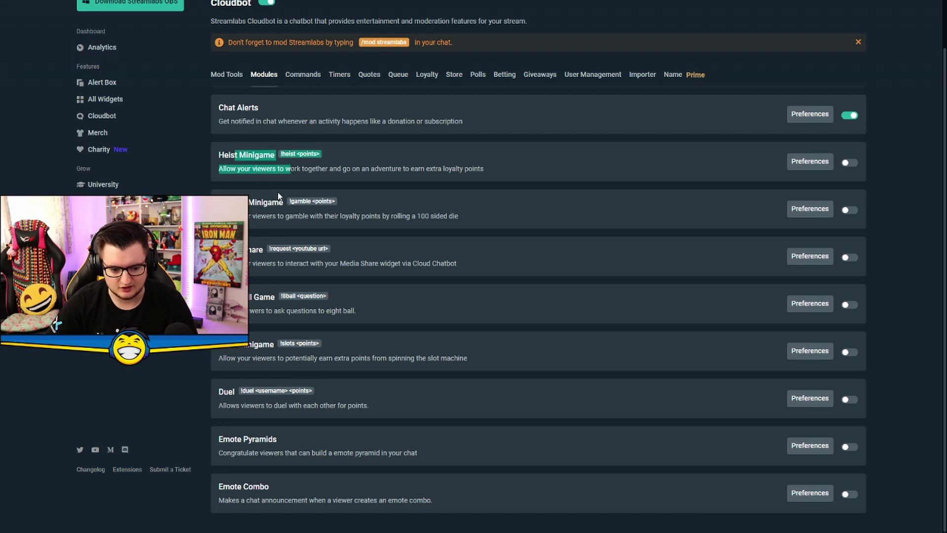
drag(294, 359, 237, 344)
drag(359, 311, 237, 297)
double_click(226, 391)
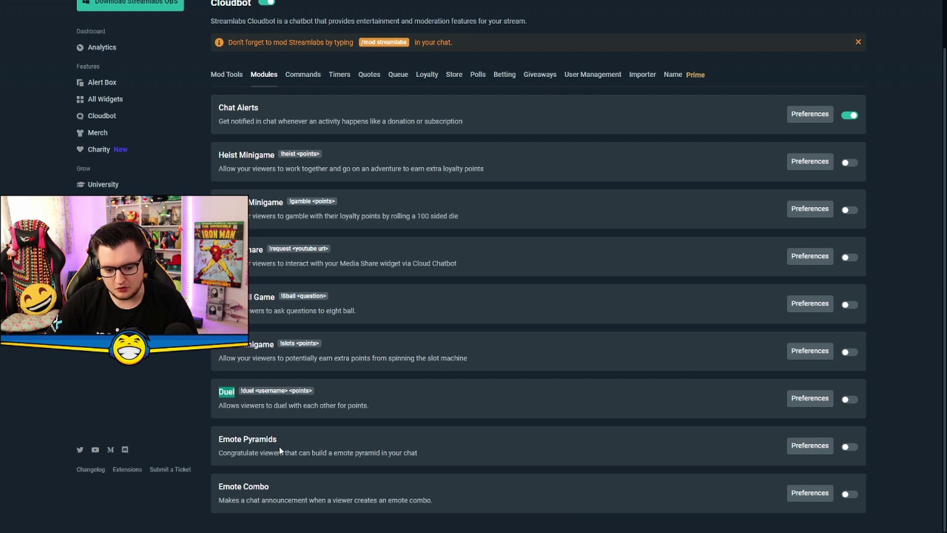
Point out the Emote Pyramids, Emote Combo and Media Share modules
drag(243, 440, 274, 440)
click(260, 441)
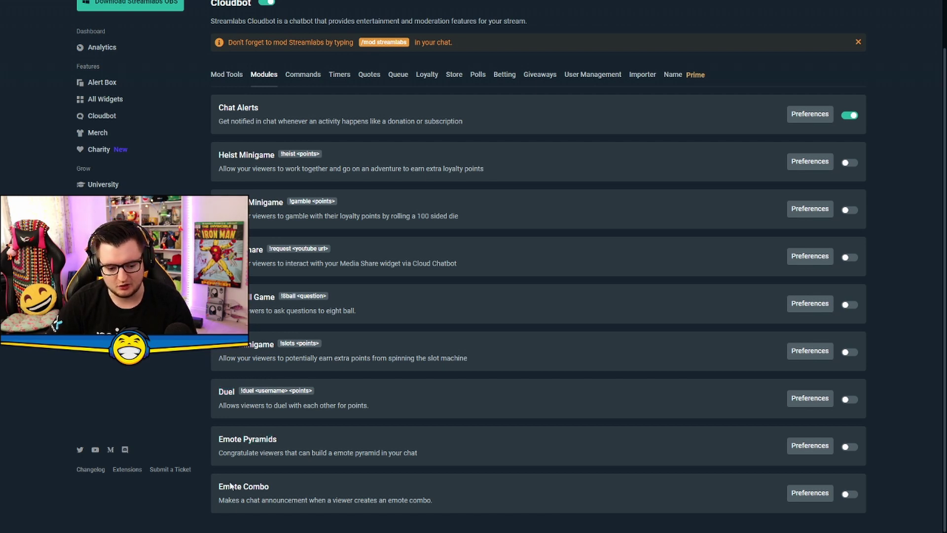
drag(224, 487, 260, 486)
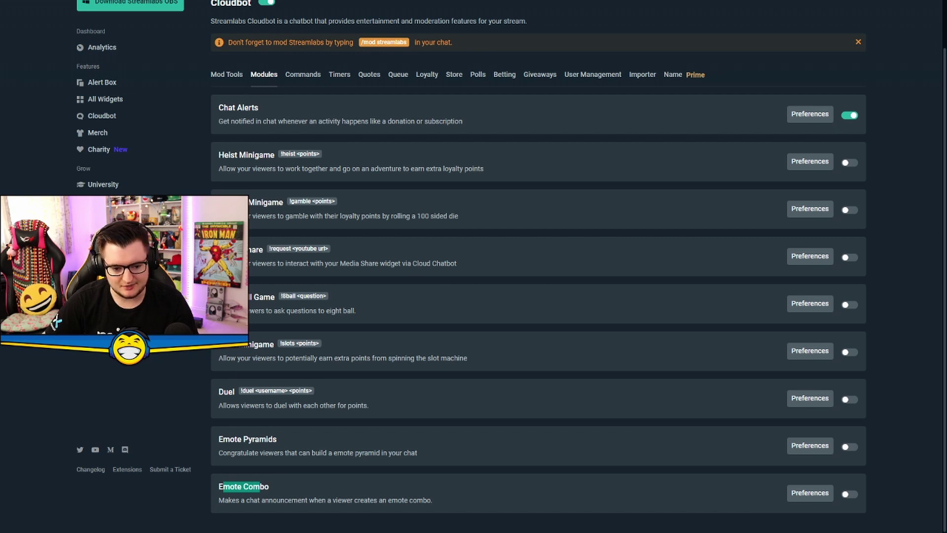
drag(240, 250, 280, 252)
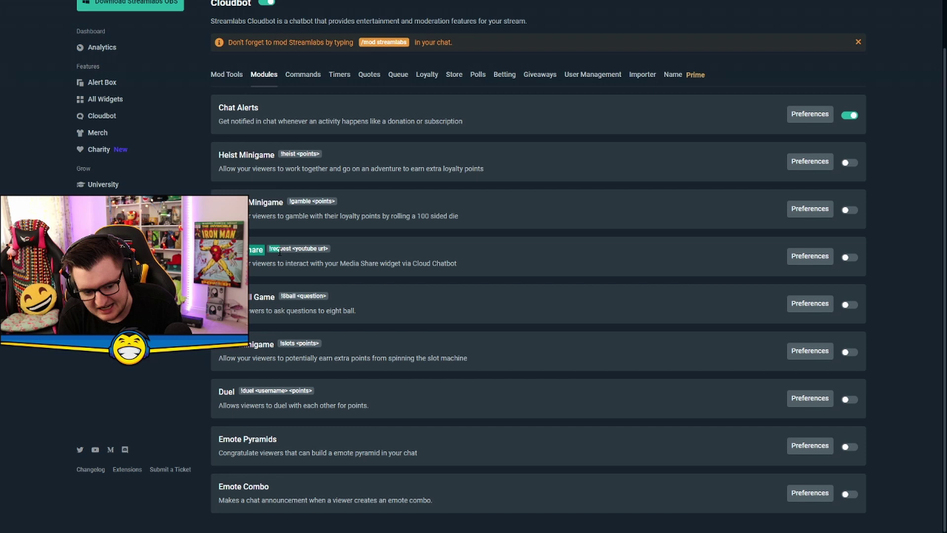
click(810, 256)
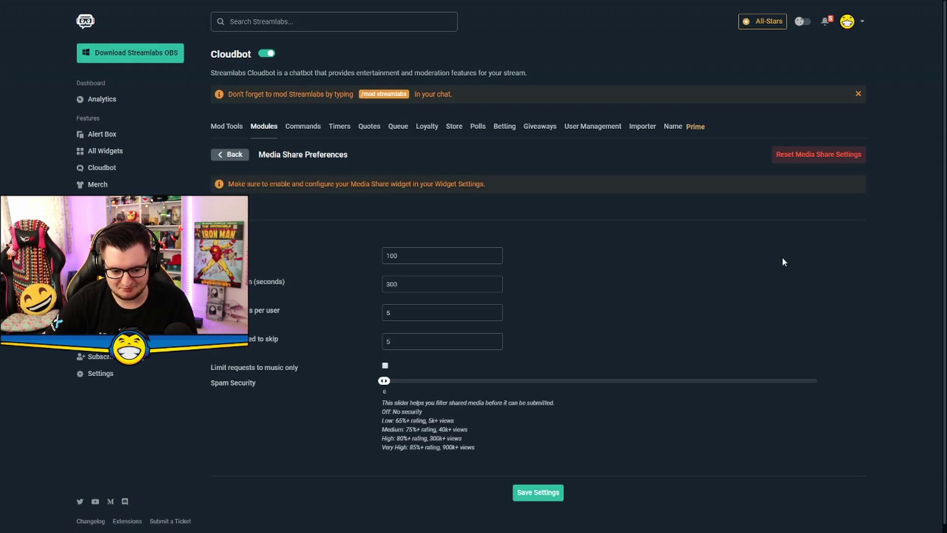
click(336, 344)
scroll(348, 366, down, 1)
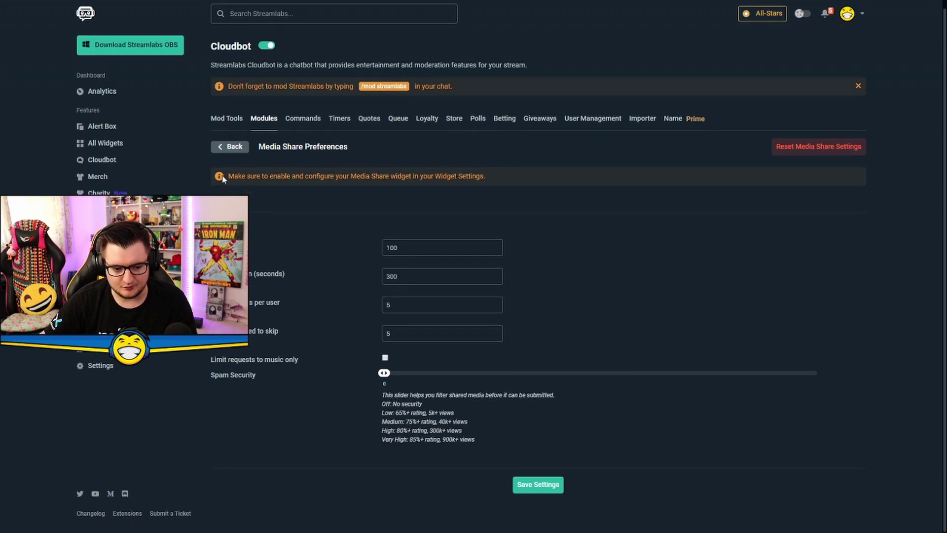
click(230, 146)
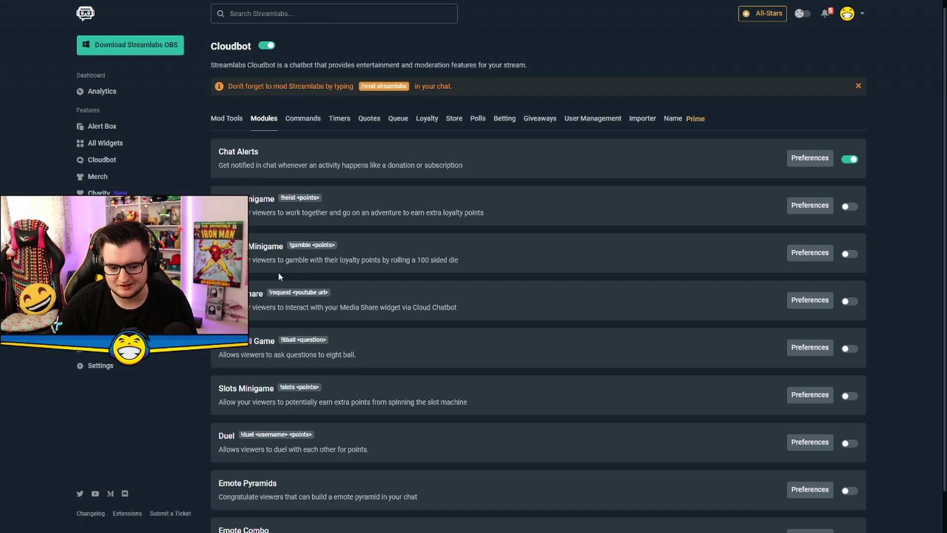
drag(221, 294, 385, 302)
click(384, 302)
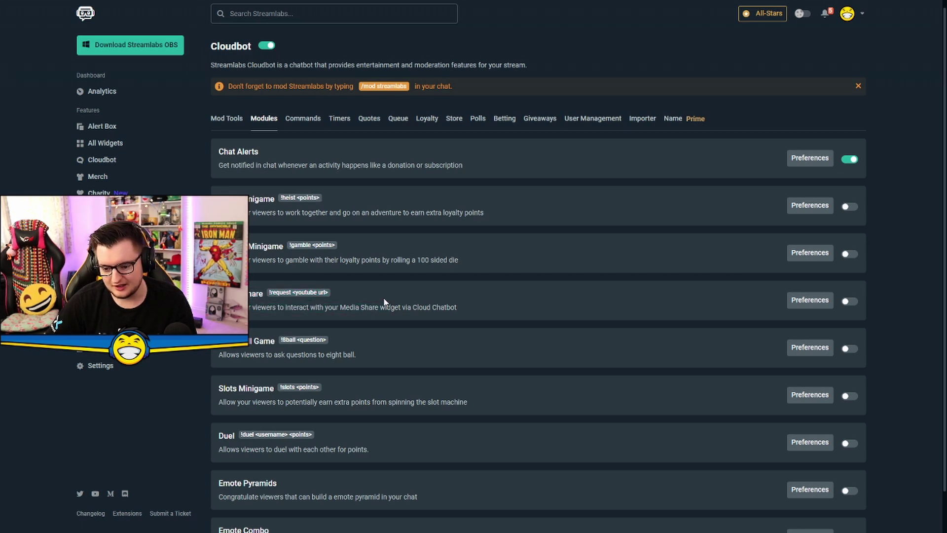
Preview the Add Command form under Commands without saving, then view the Importer tab
click(308, 123)
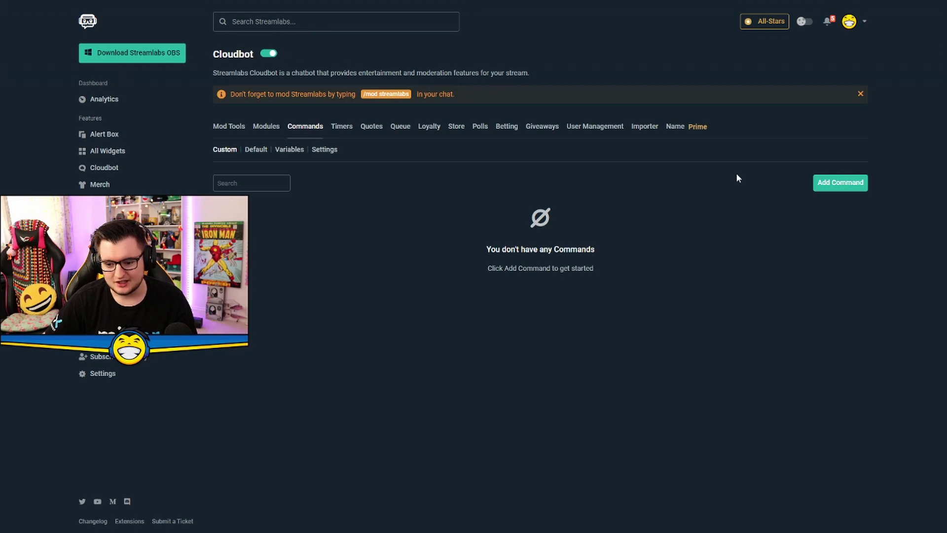
click(840, 182)
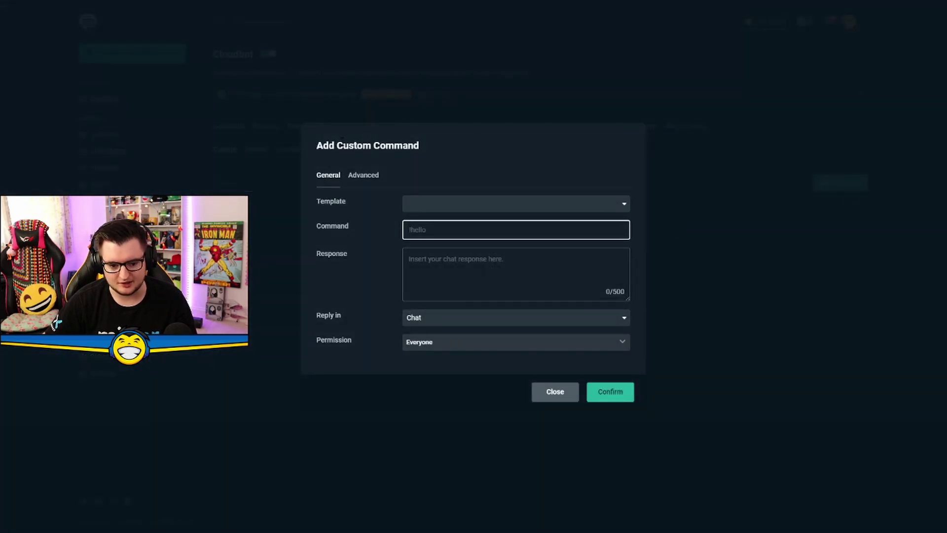
click(555, 397)
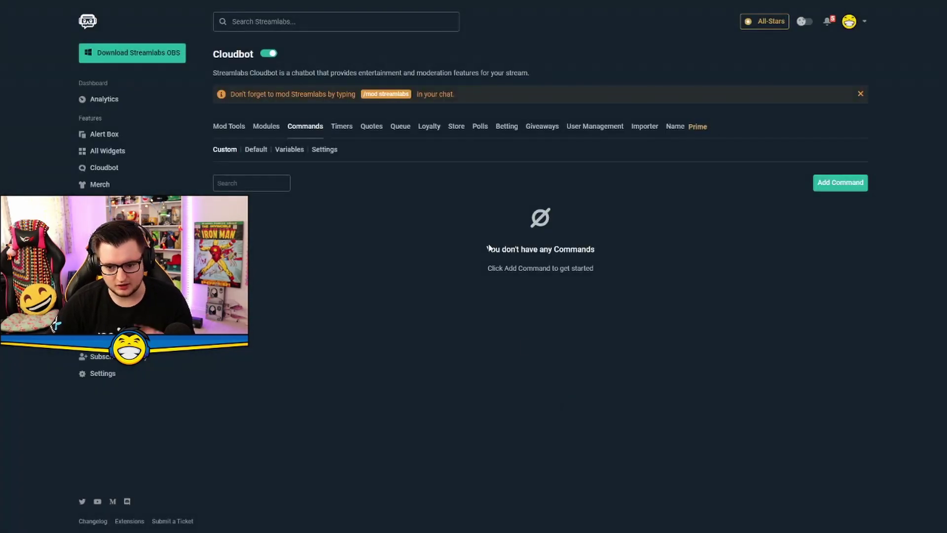
click(647, 127)
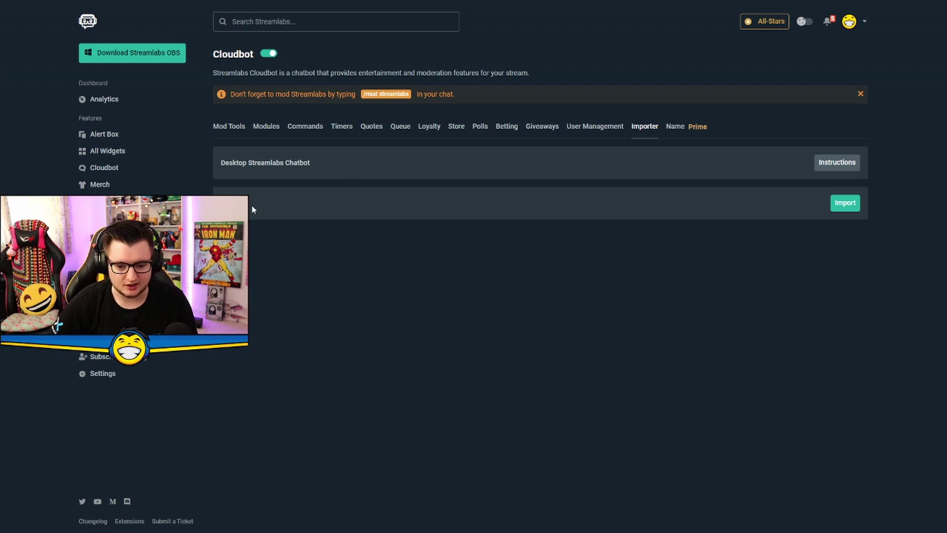
Scroll through the Commands Variables list, such as {max}, {min} and {timer}, then return to the top
click(293, 127)
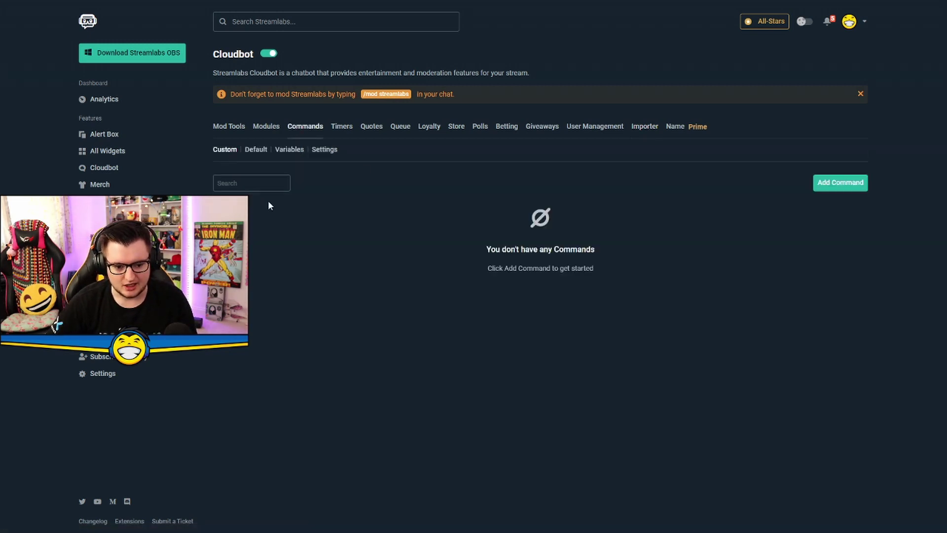
click(288, 149)
scroll(357, 245, down, 10)
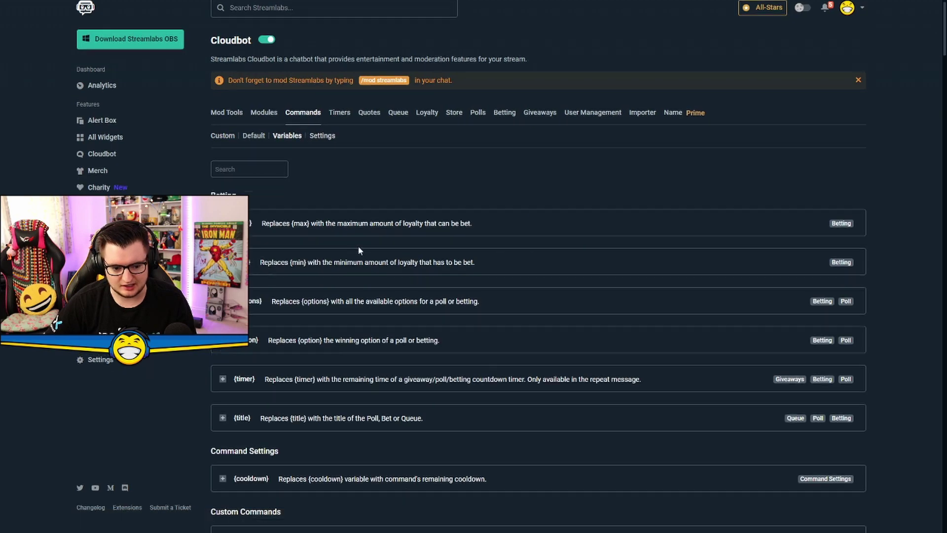
scroll(358, 249, down, 15)
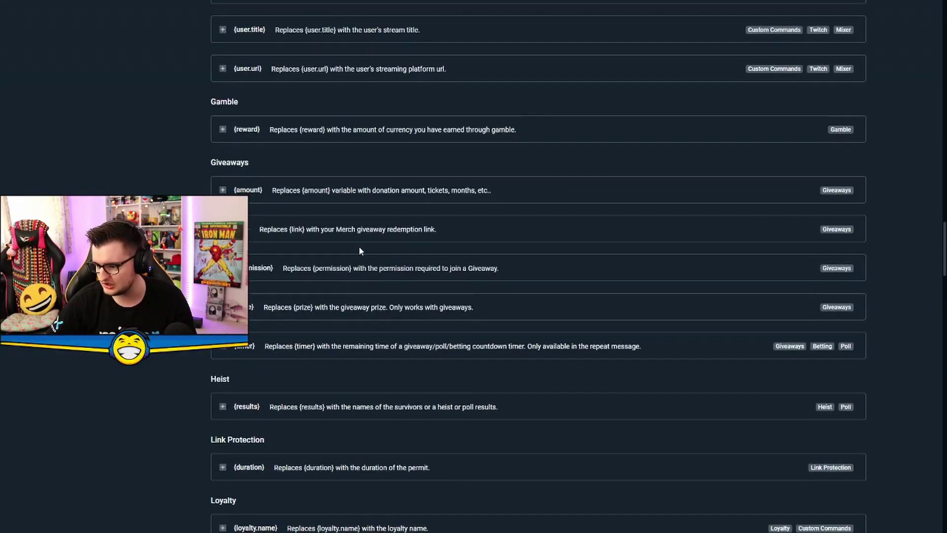
scroll(359, 246, down, 6)
scroll(359, 250, down, 20)
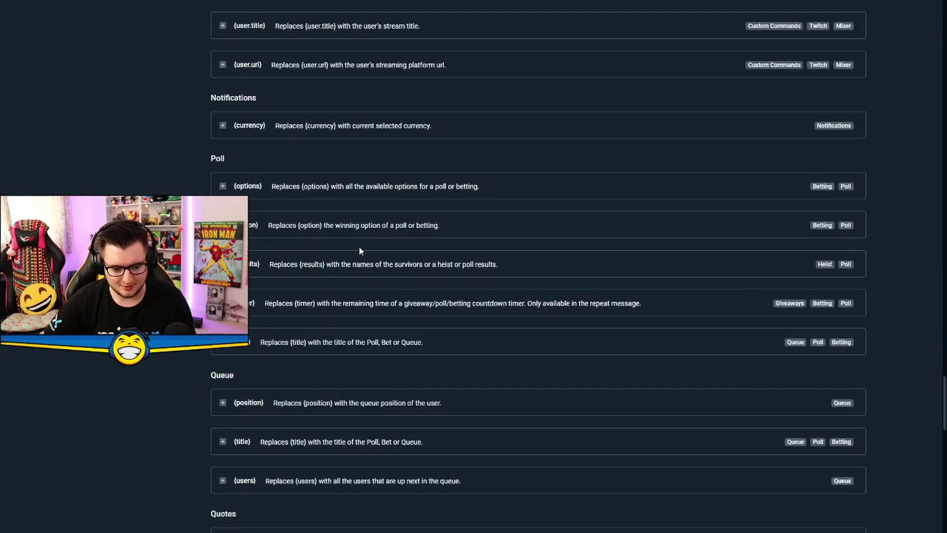
drag(944, 440, 945, 18)
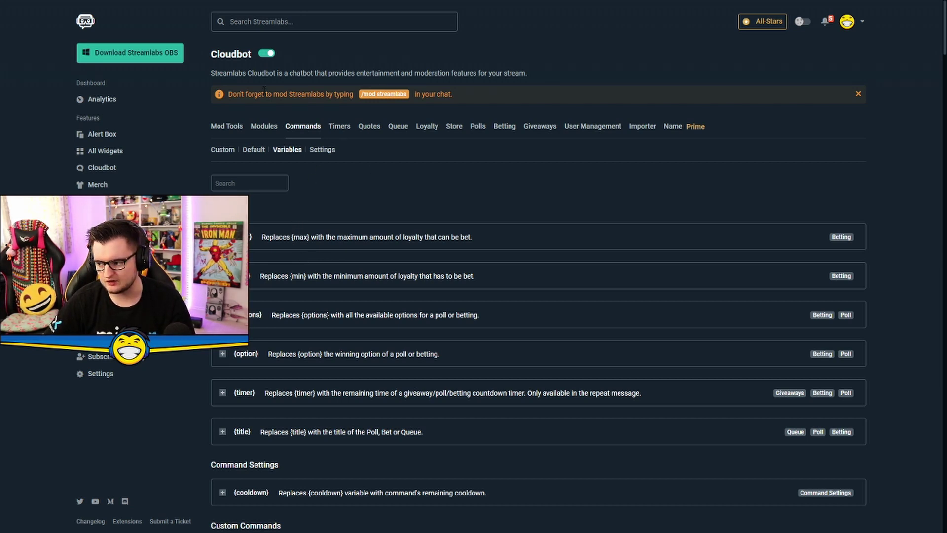
Highlight the orange reminder to mod Streamlabs in chat, then view the empty Timers tab
drag(244, 99, 416, 99)
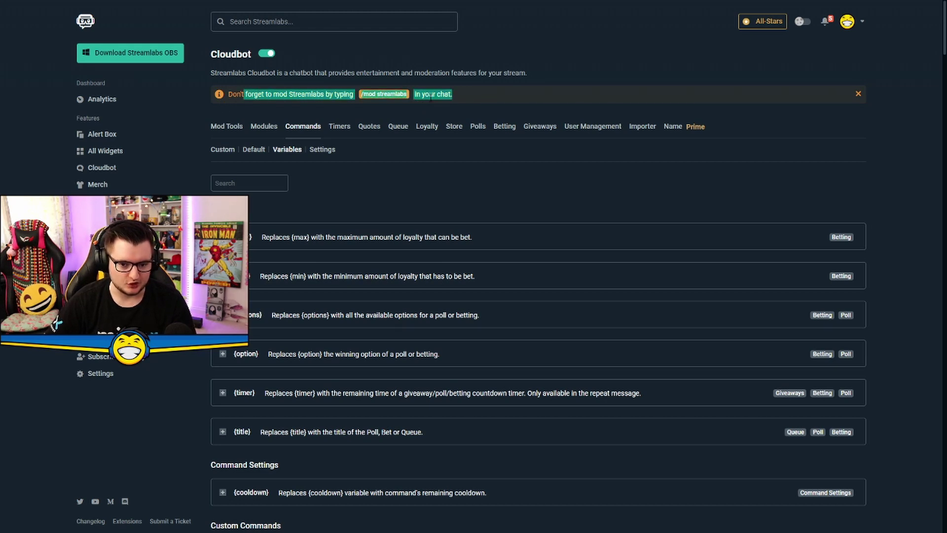
click(430, 96)
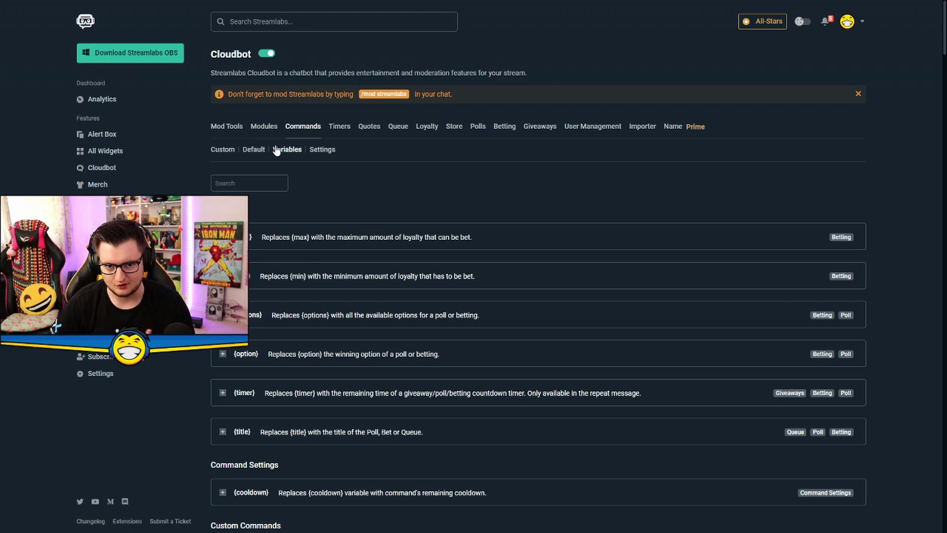
drag(317, 93, 499, 109)
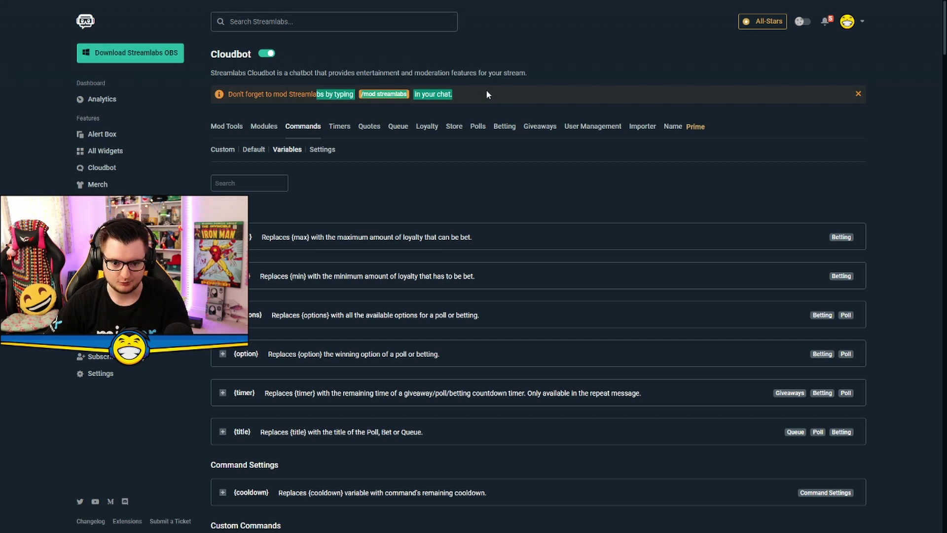
click(341, 126)
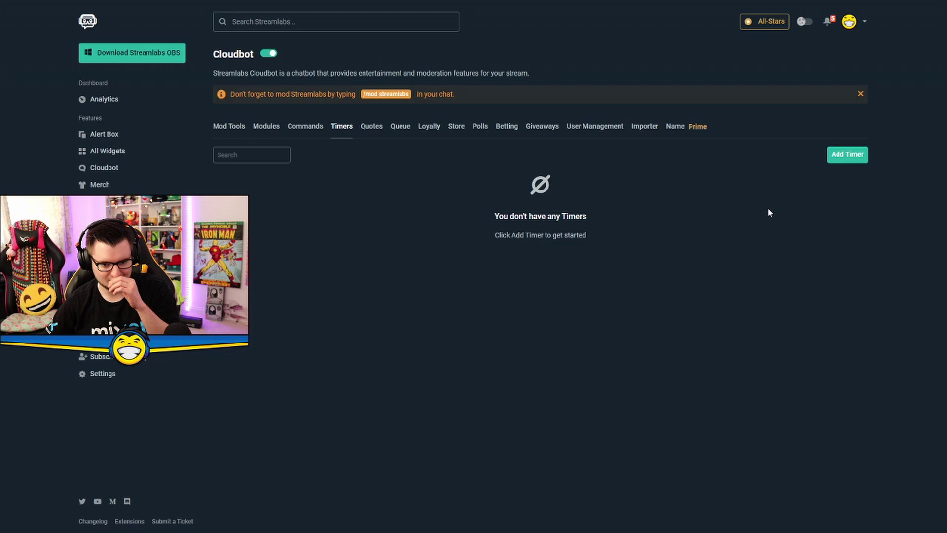
Scroll the saved quotes, check the quote date format settings, then view the empty Queue tab
click(372, 126)
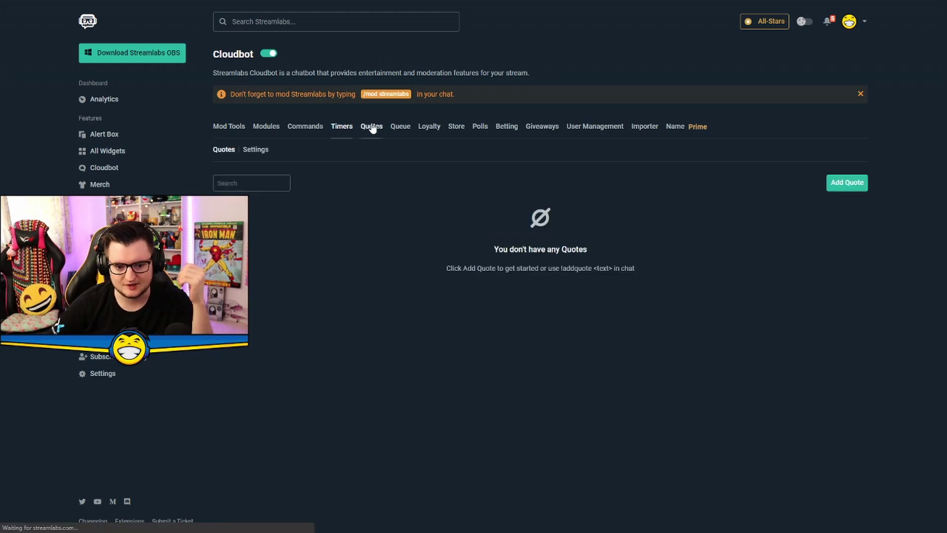
scroll(464, 207, down, 4)
scroll(476, 220, down, 12)
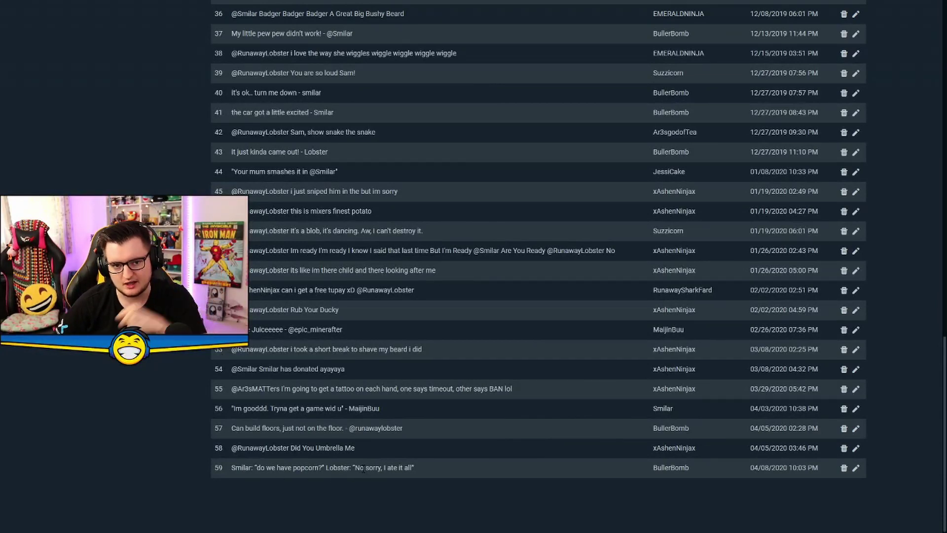
scroll(364, 468, up, 20)
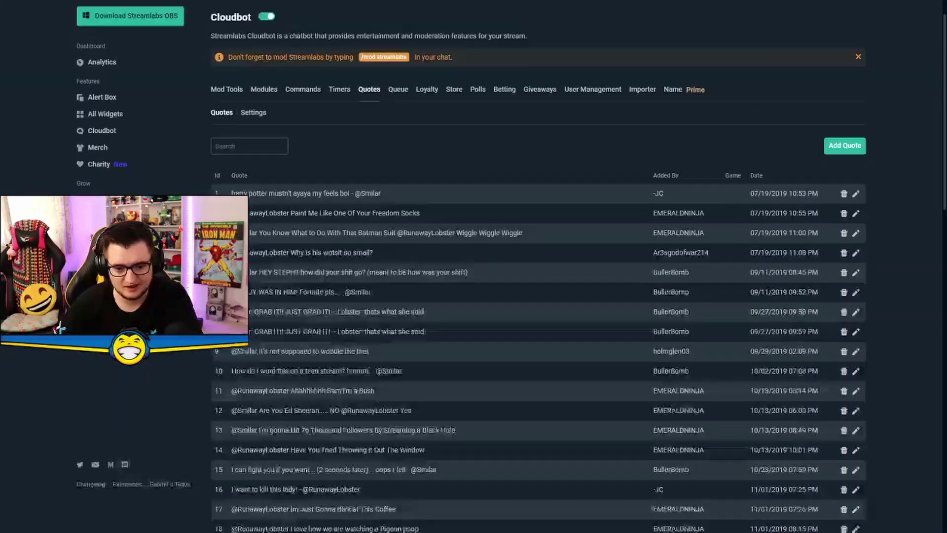
click(247, 153)
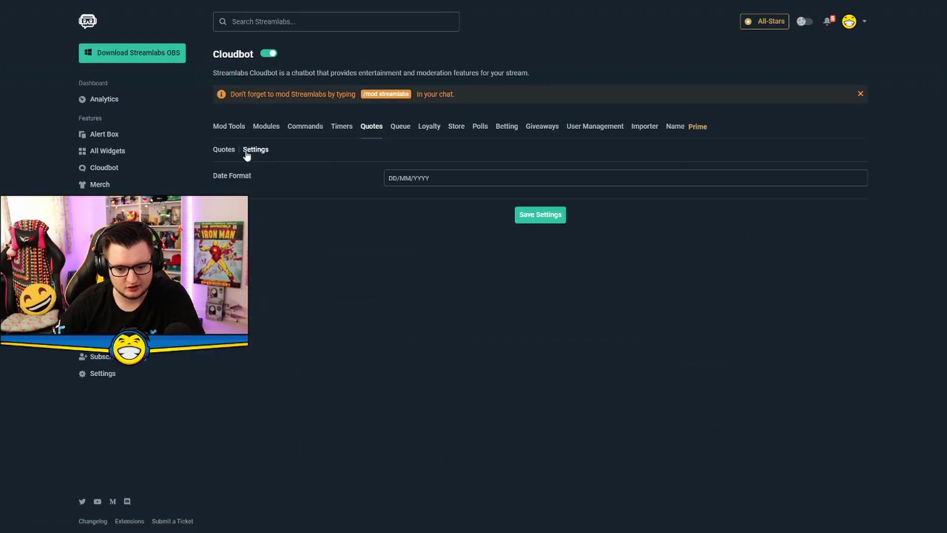
click(223, 152)
click(400, 128)
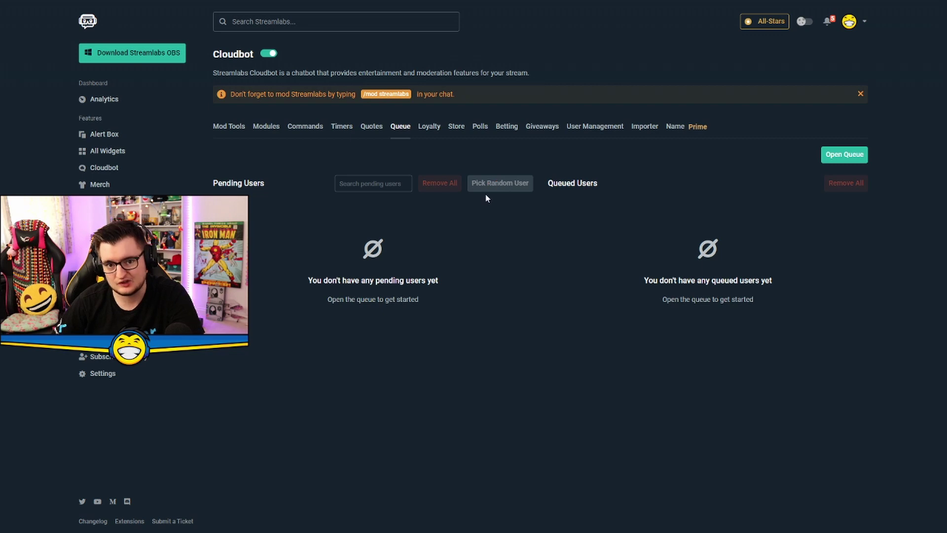
Highlight the Loyalty currency description, then view the empty Loyalty Store
click(429, 129)
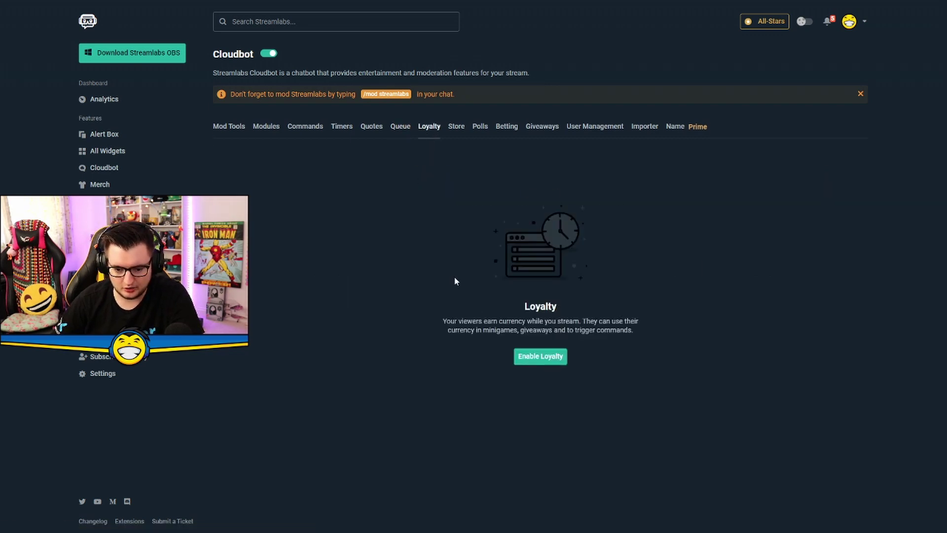
drag(495, 321, 583, 338)
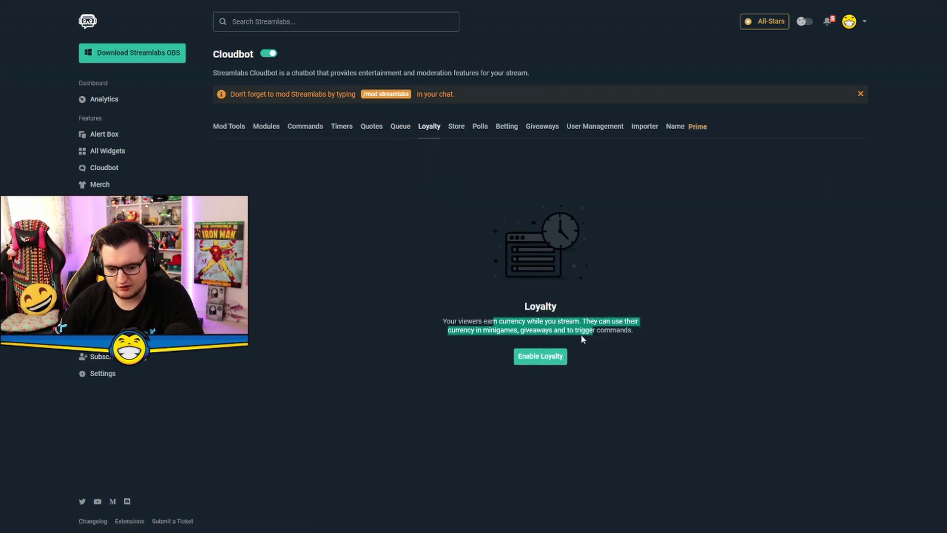
click(582, 338)
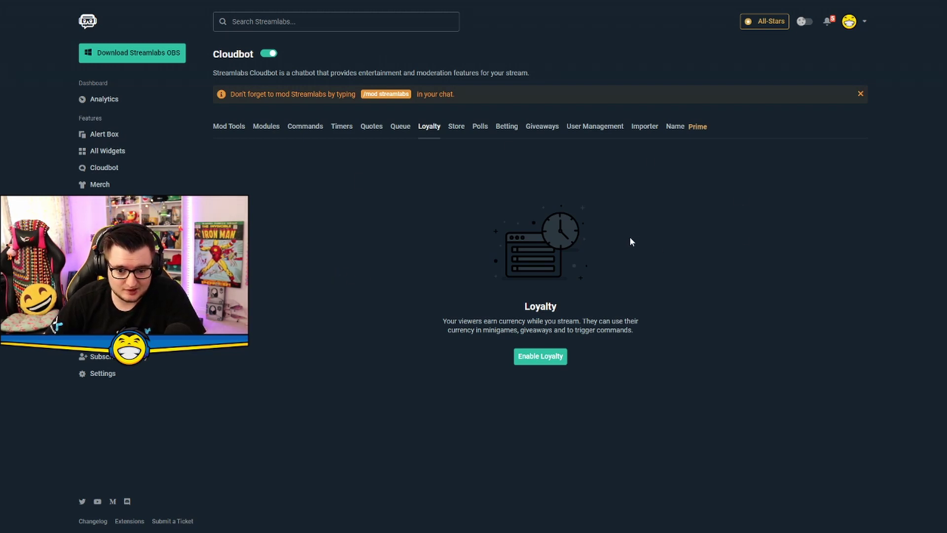
click(457, 127)
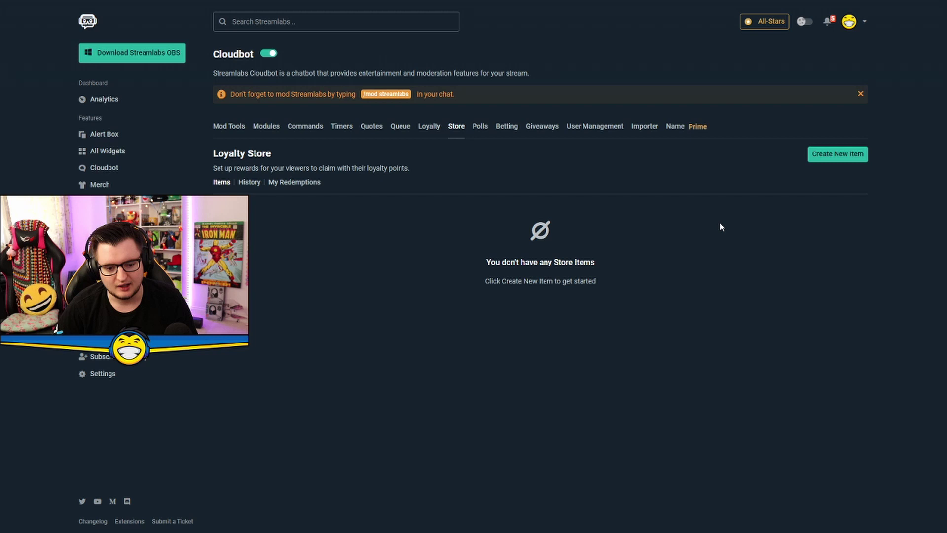
Preview the Create New Item store form, cancel it, and view the empty Polls tab
click(811, 157)
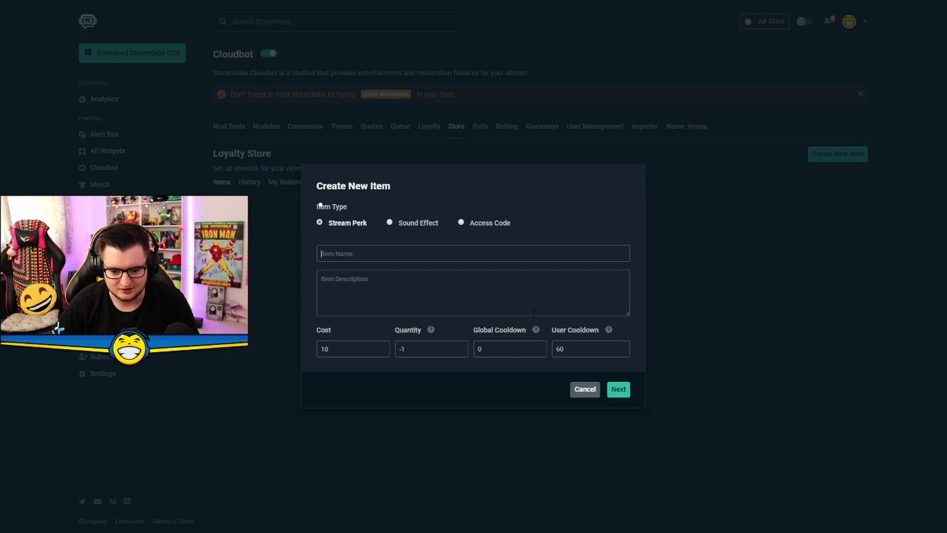
click(576, 390)
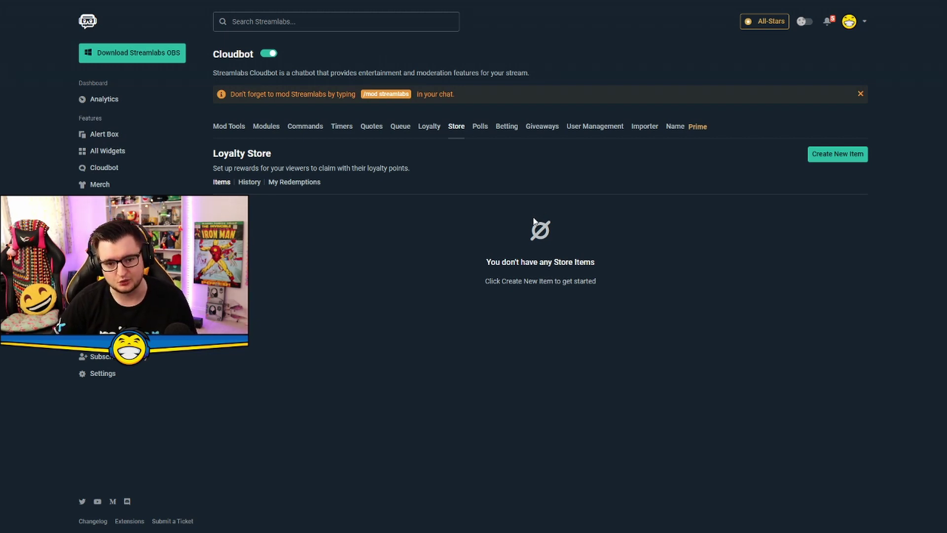
click(482, 130)
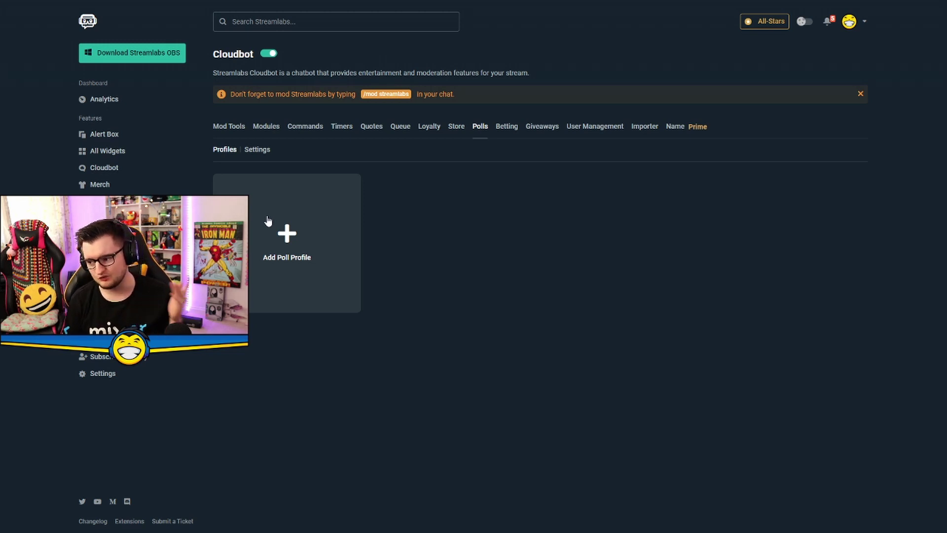
View the Betting profiles tab, then the Giveaways tab with its Add Giveaway option
click(512, 127)
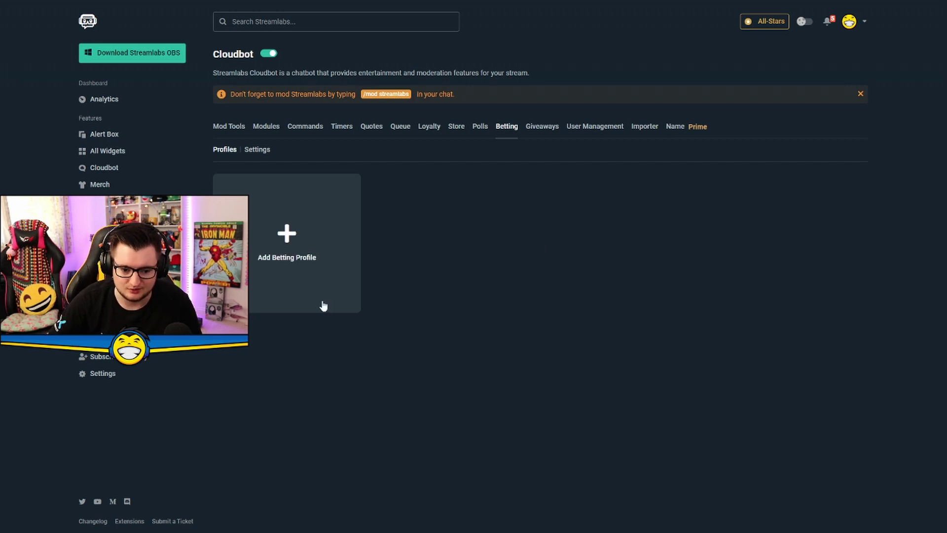
click(544, 129)
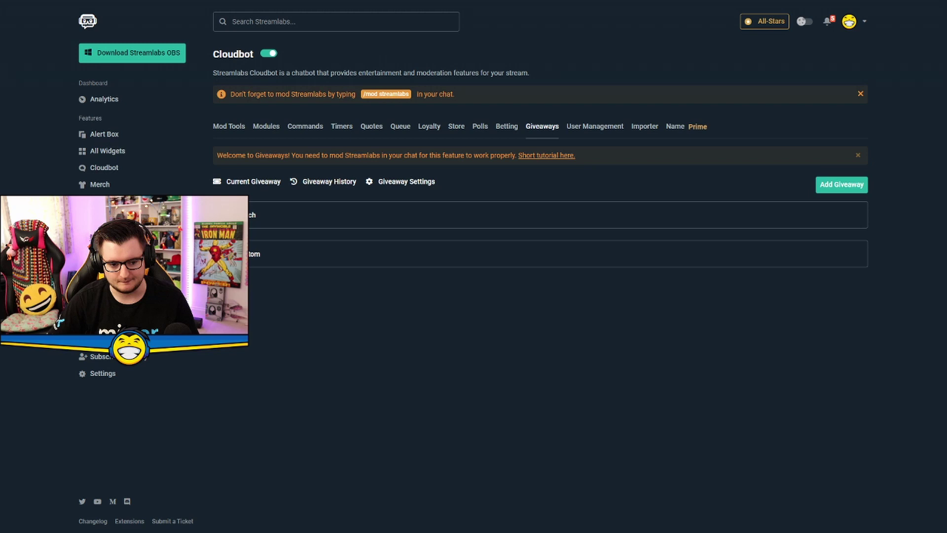
click(224, 214)
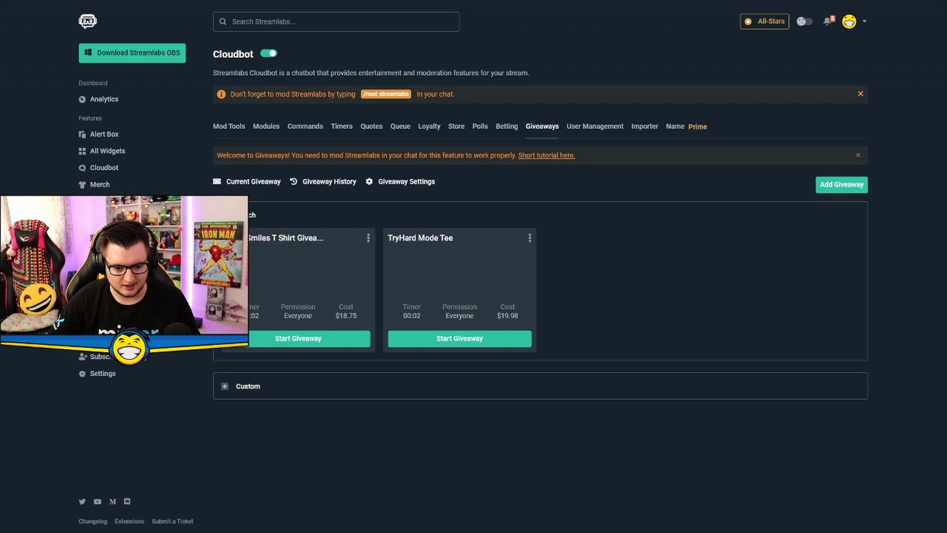
click(224, 214)
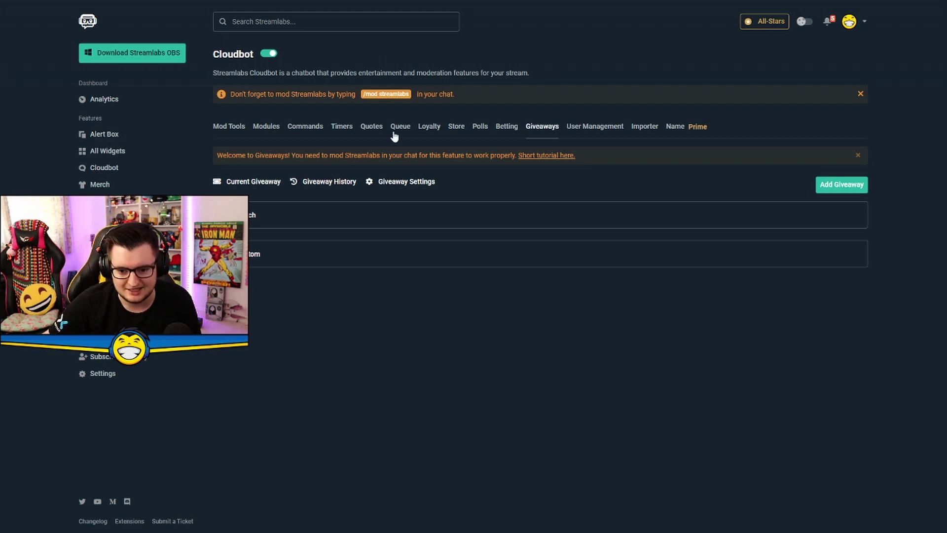
View the empty regular users list under User Management, then return to the Importer
click(574, 129)
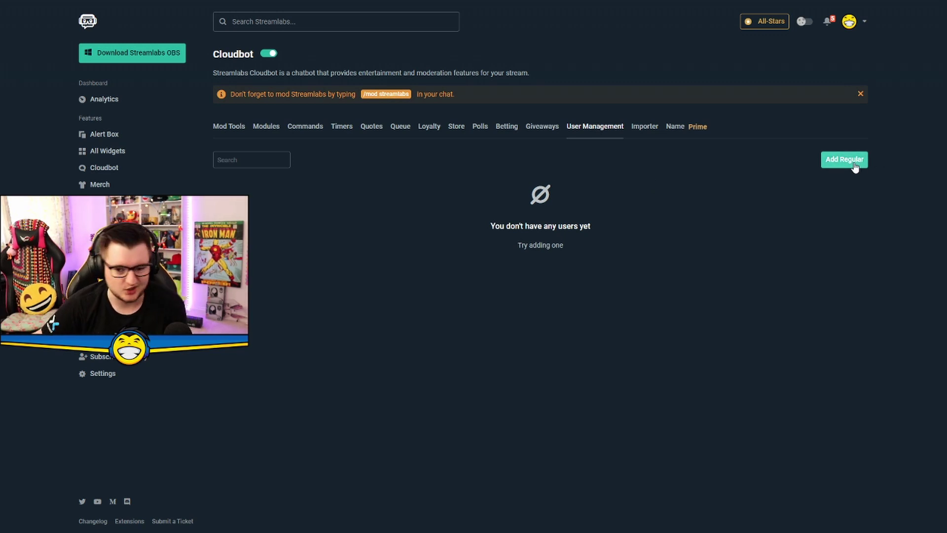
click(641, 135)
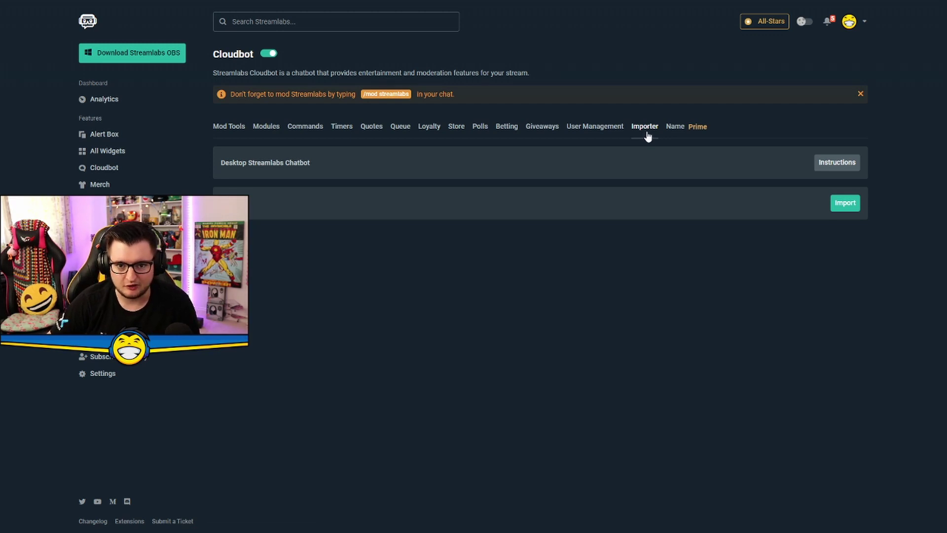
Show the Name tab with its Twitch and Mixer bot account cards
click(679, 130)
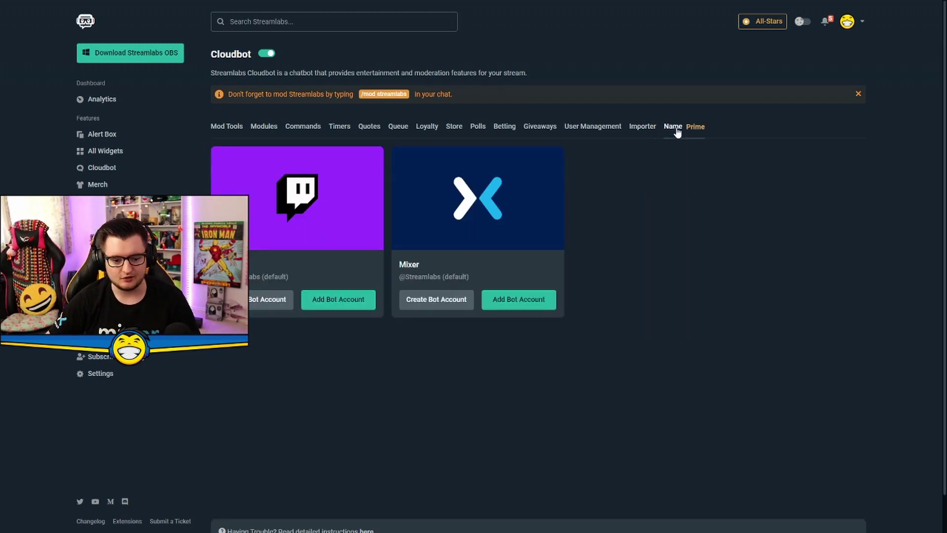